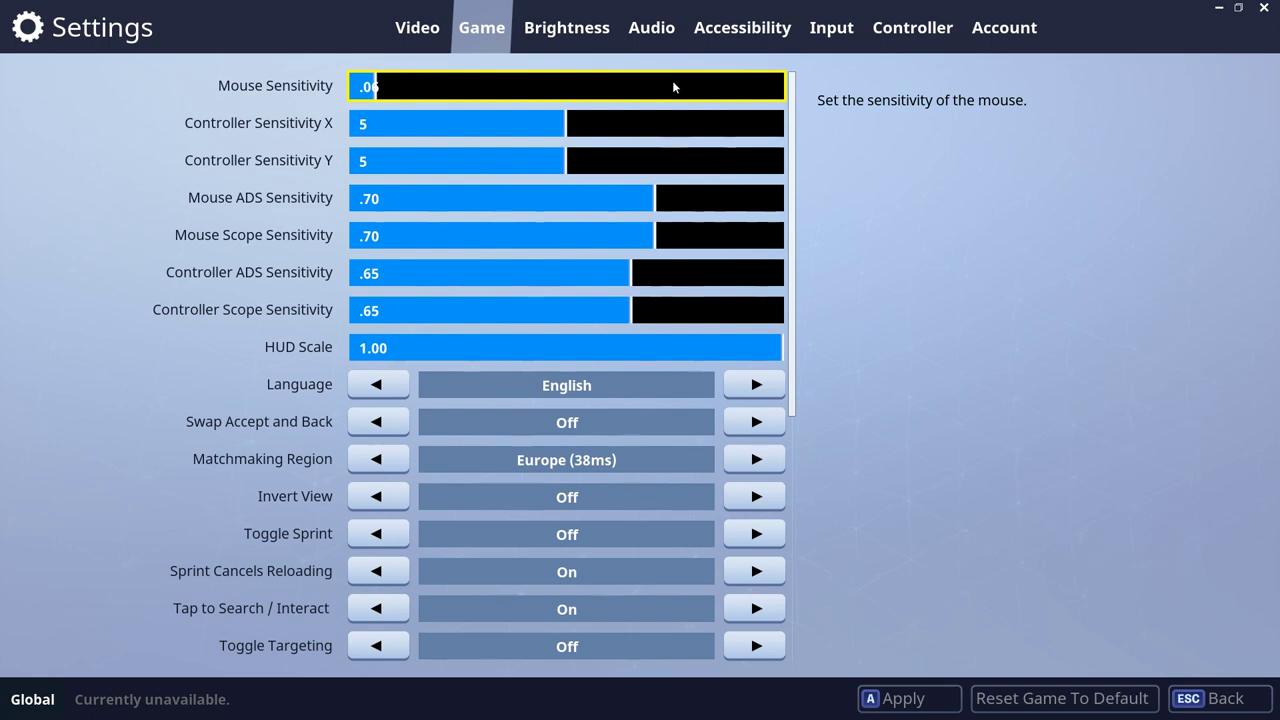
- Test Mouse Sensitivity at .10, then bring it back down to .04
{"action": "mouse_move", "coordinate": [380, 90]}
{"action": "left_mouse_down"}
{"action": "mouse_move", "coordinate": [792, 96]}
{"action": "mouse_move", "coordinate": [388, 97]}
{"action": "left_mouse_up"}
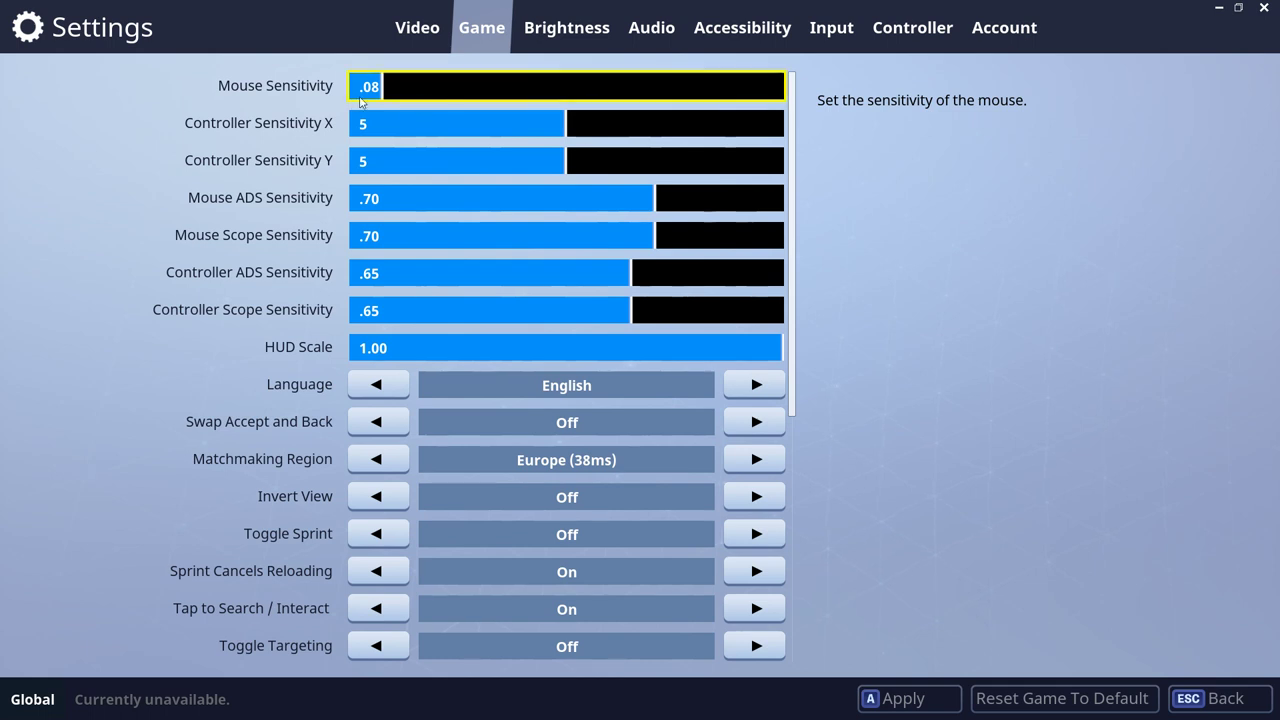
{"action": "left_click_drag", "start_coordinate": [383, 95], "coordinate": [365, 92]}
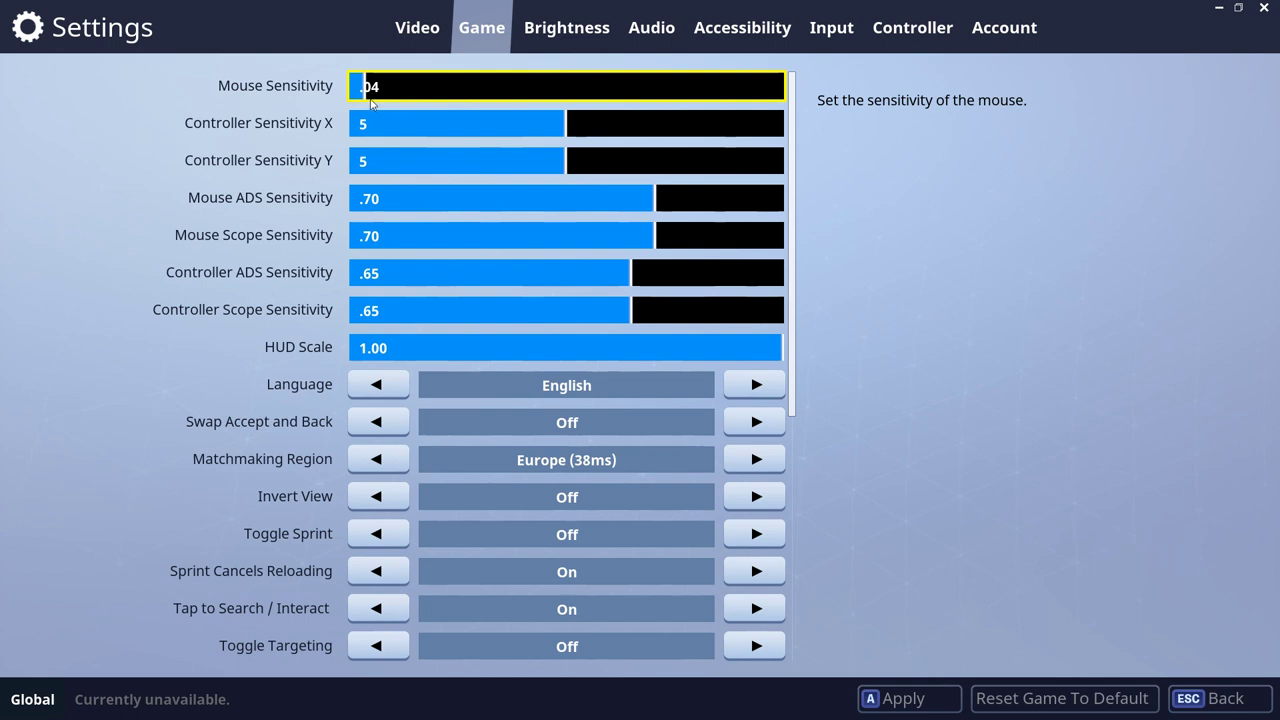
- Try Mouse Sensitivity at .05 and .04, then fix it at .06
{"action": "left_click_drag", "start_coordinate": [370, 92], "coordinate": [380, 94]}
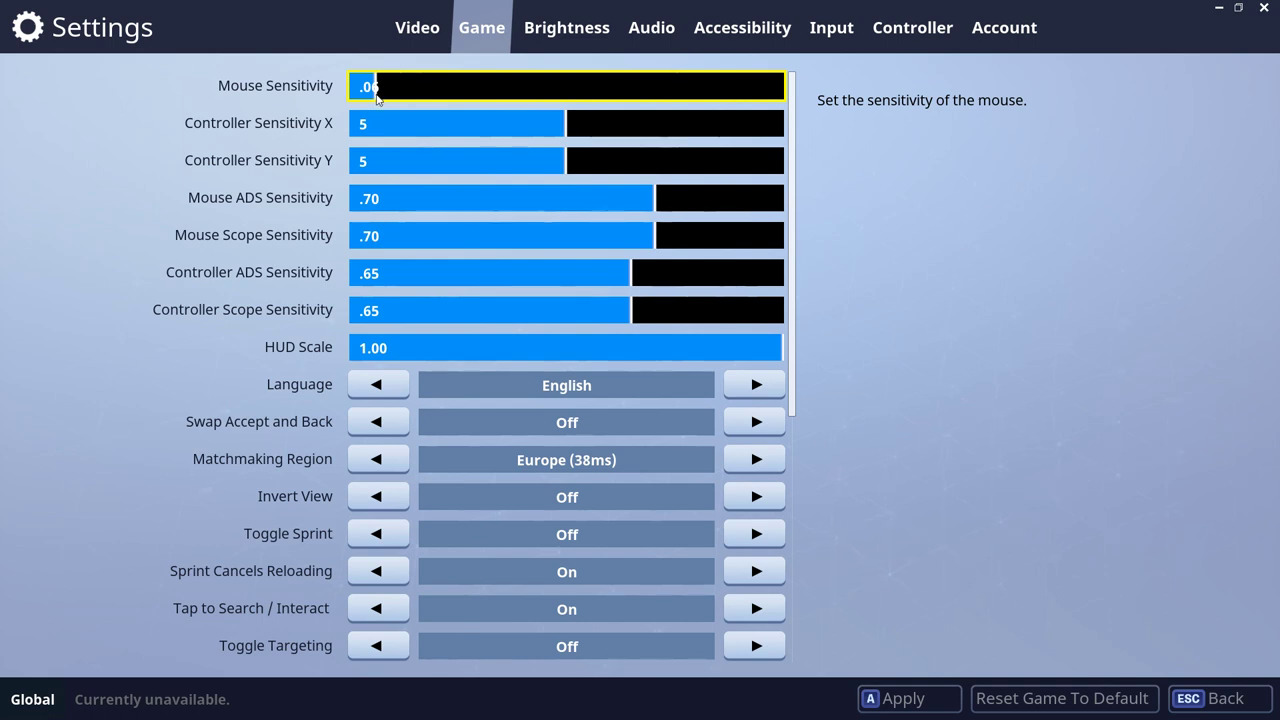
{"action": "left_click_drag", "start_coordinate": [376, 95], "coordinate": [368, 95]}
{"action": "left_click_drag", "start_coordinate": [370, 95], "coordinate": [384, 96]}
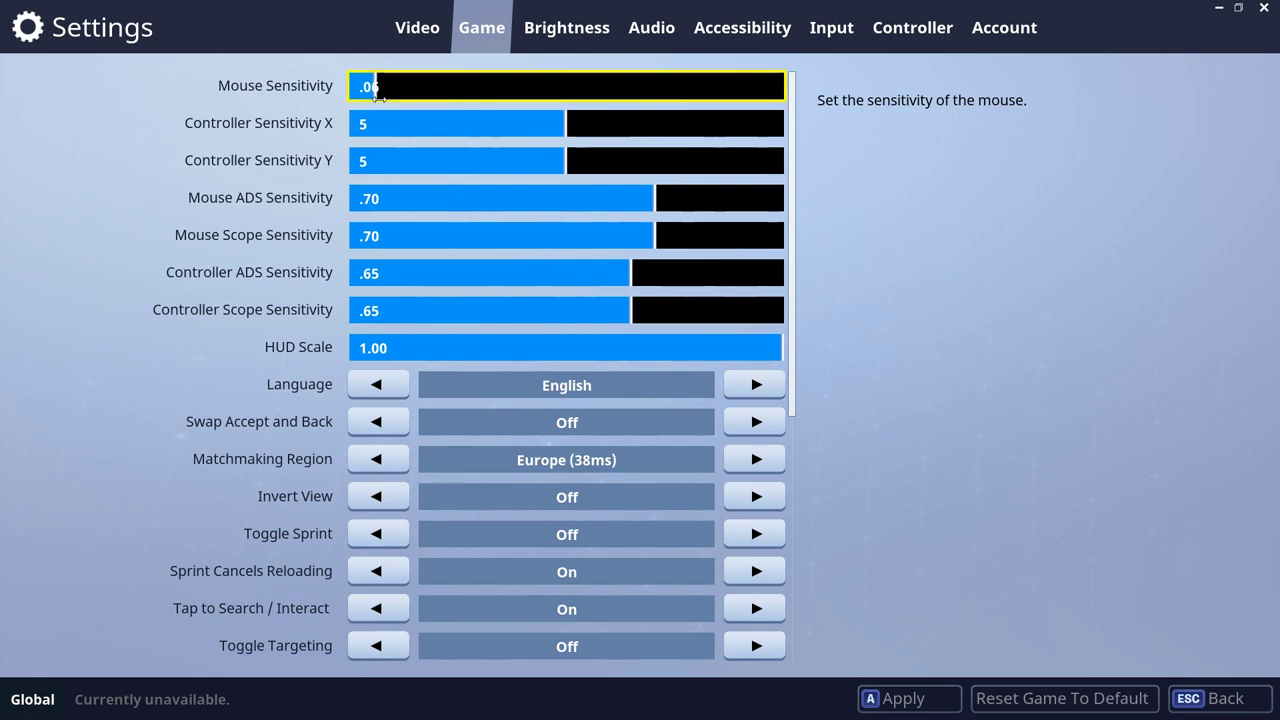
{"action": "left_click", "coordinate": [385, 104]}
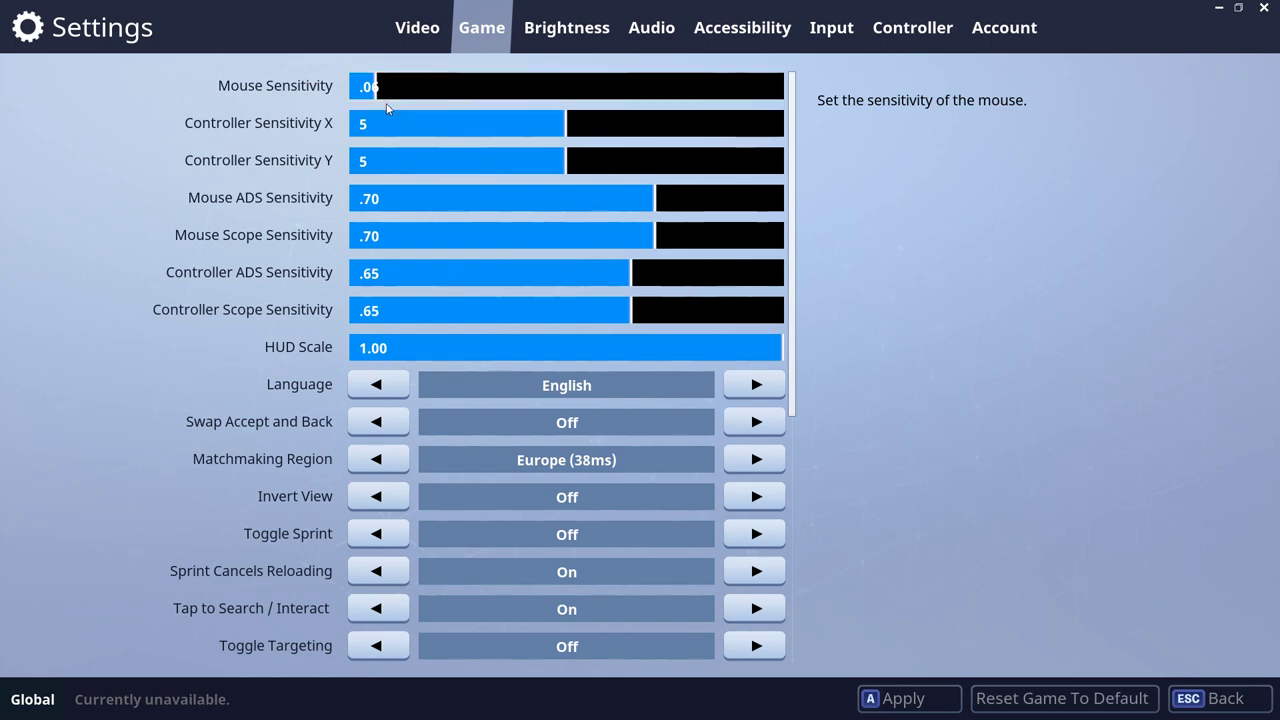
{"action": "left_click_drag", "start_coordinate": [375, 97], "coordinate": [362, 97]}
{"action": "left_click_drag", "start_coordinate": [364, 95], "coordinate": [379, 93]}
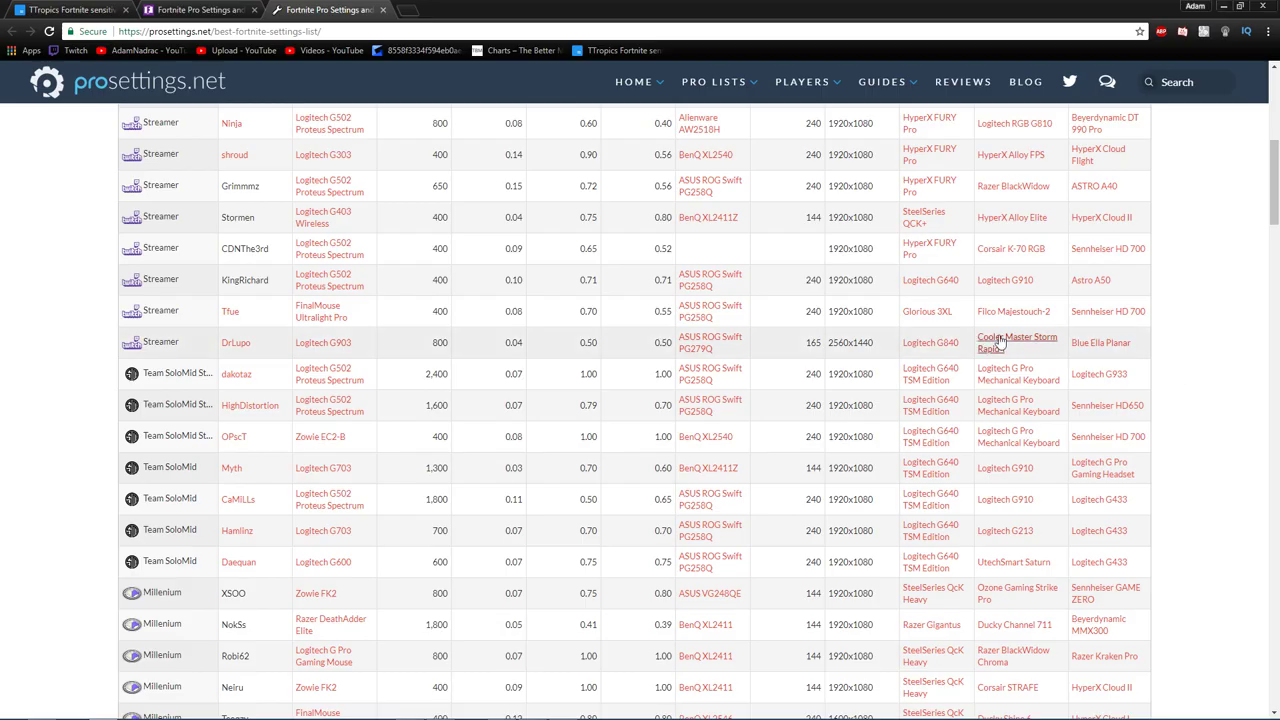
- Highlight the second pro's 800 DPI and 0.08 sensitivity in the pro settings table
{"action": "scroll", "coordinate": [508, 298], "scroll_direction": "up", "scroll_amount": 5}
{"action": "scroll", "coordinate": [510, 298], "scroll_direction": "up", "scroll_amount": 1}
{"action": "scroll", "coordinate": [530, 295], "scroll_direction": "down", "scroll_amount": 5}
{"action": "scroll", "coordinate": [556, 293], "scroll_direction": "up", "scroll_amount": 1}
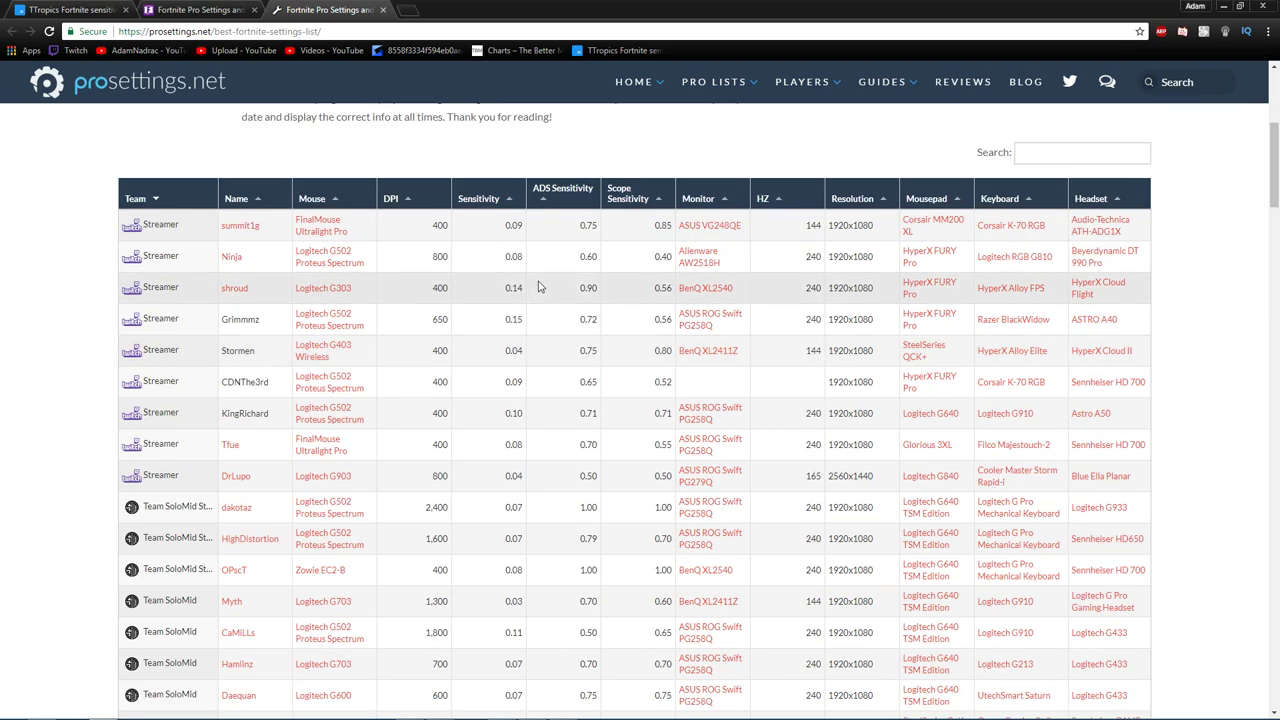
{"action": "double_click", "coordinate": [441, 257]}
{"action": "mouse_move", "coordinate": [449, 263]}
{"action": "left_mouse_down"}
{"action": "mouse_move", "coordinate": [512, 256]}
{"action": "mouse_move", "coordinate": [592, 272]}
{"action": "left_mouse_up"}
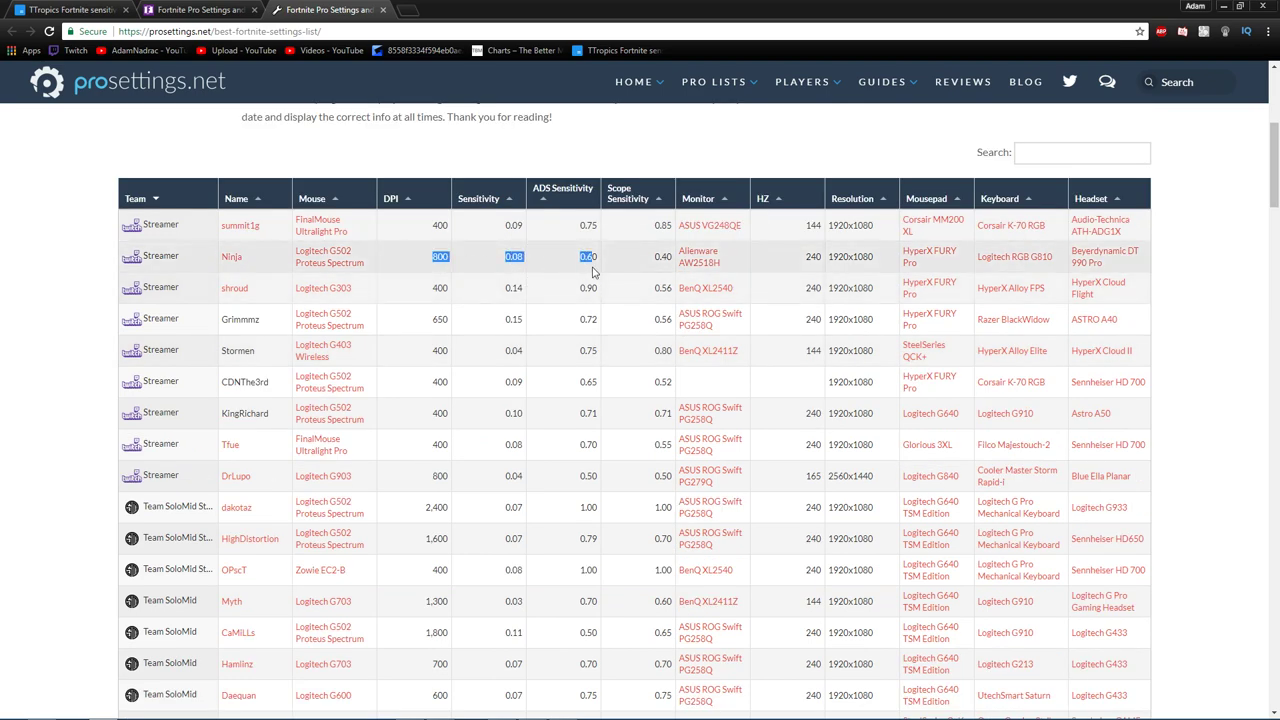
{"action": "left_click", "coordinate": [663, 272]}
- Bring up the TTropics Fortnite sensitivity calculator page
{"action": "scroll", "coordinate": [663, 272], "scroll_direction": "down", "scroll_amount": 5}
{"action": "scroll", "coordinate": [663, 274], "scroll_direction": "up", "scroll_amount": 7}
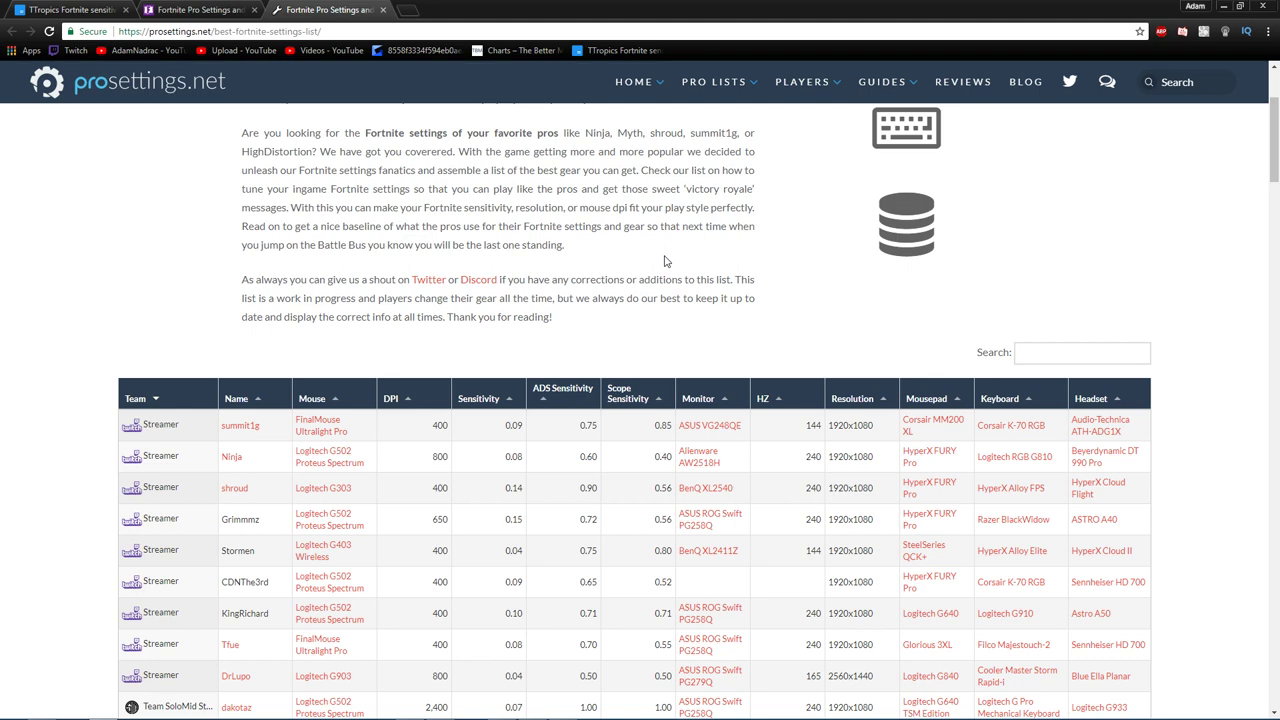
{"action": "left_click", "coordinate": [81, 9]}
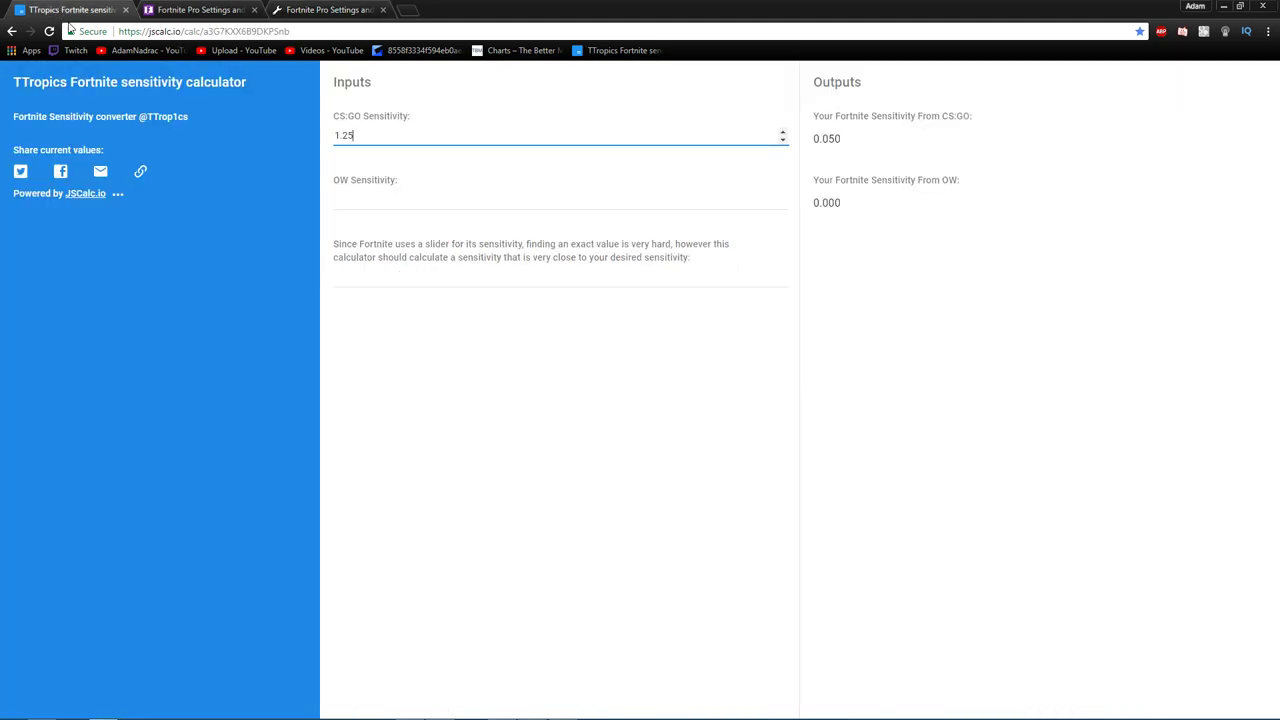
- Highlight CS:GO sensitivity 1.25 and its converted Fortnite value 0.050 in the calculator
{"action": "left_click", "coordinate": [372, 150]}
{"action": "left_click", "coordinate": [368, 137]}
{"action": "left_click", "coordinate": [389, 174]}
{"action": "left_click_drag", "start_coordinate": [380, 140], "coordinate": [326, 151]}
{"action": "left_click", "coordinate": [388, 140]}
{"action": "left_click_drag", "start_coordinate": [828, 140], "coordinate": [838, 140]}
{"action": "left_click", "coordinate": [841, 150]}
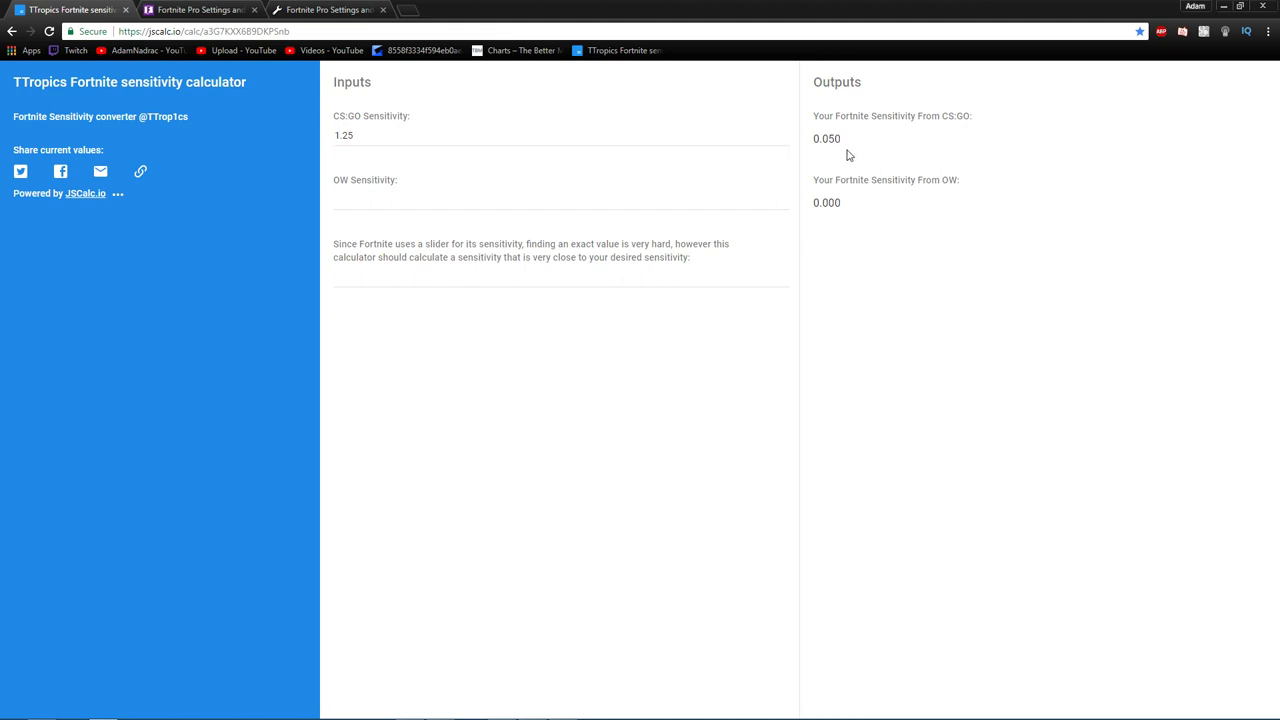